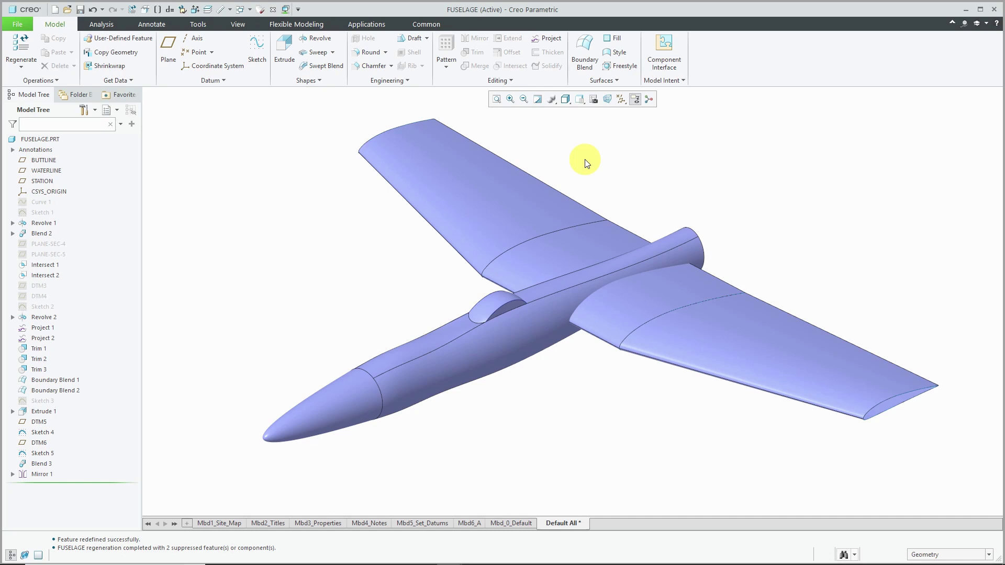
# Switch the selection filter from Geometry to Quilt and dismiss the info message
pyautogui.click(945, 556)
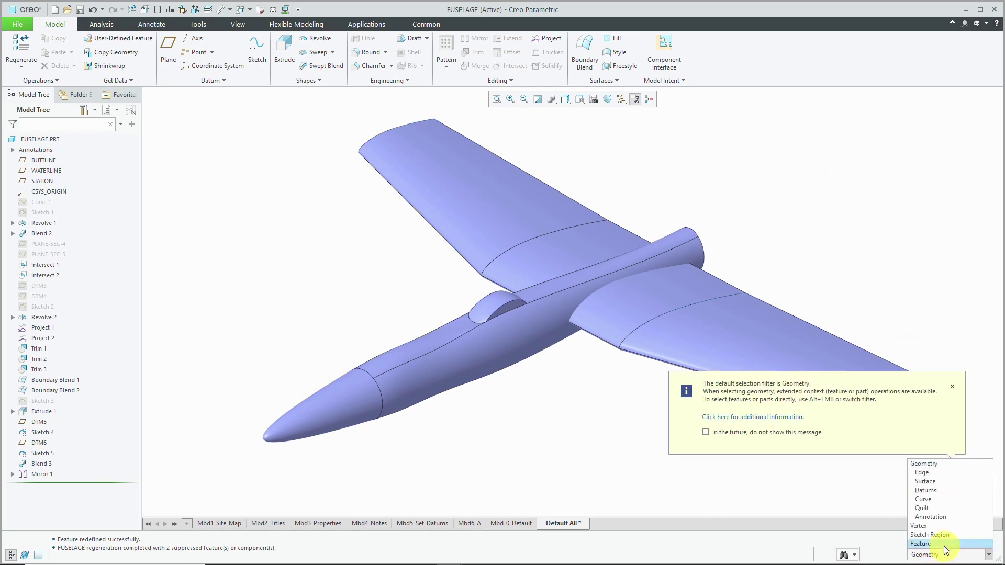
pyautogui.click(933, 508)
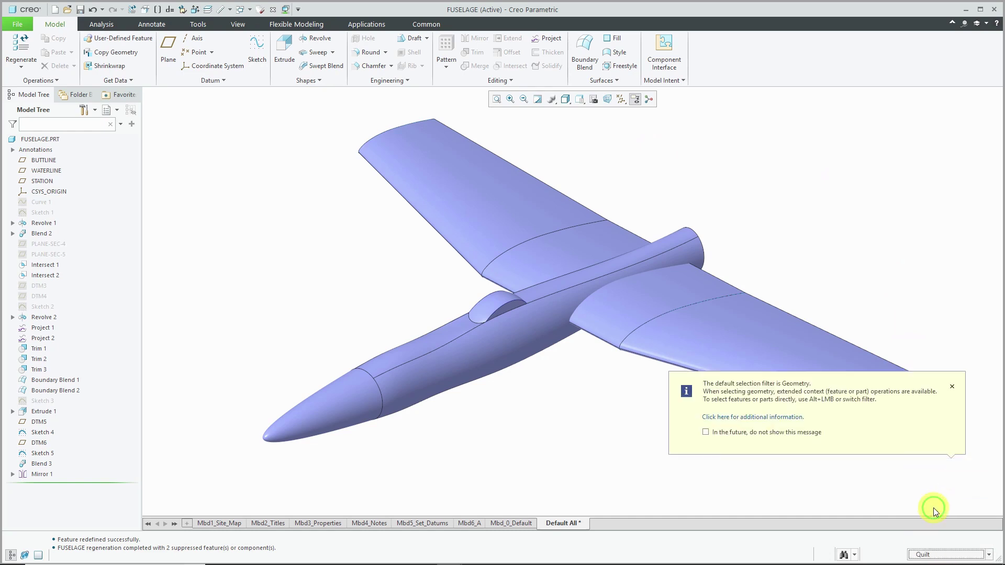
pyautogui.click(952, 387)
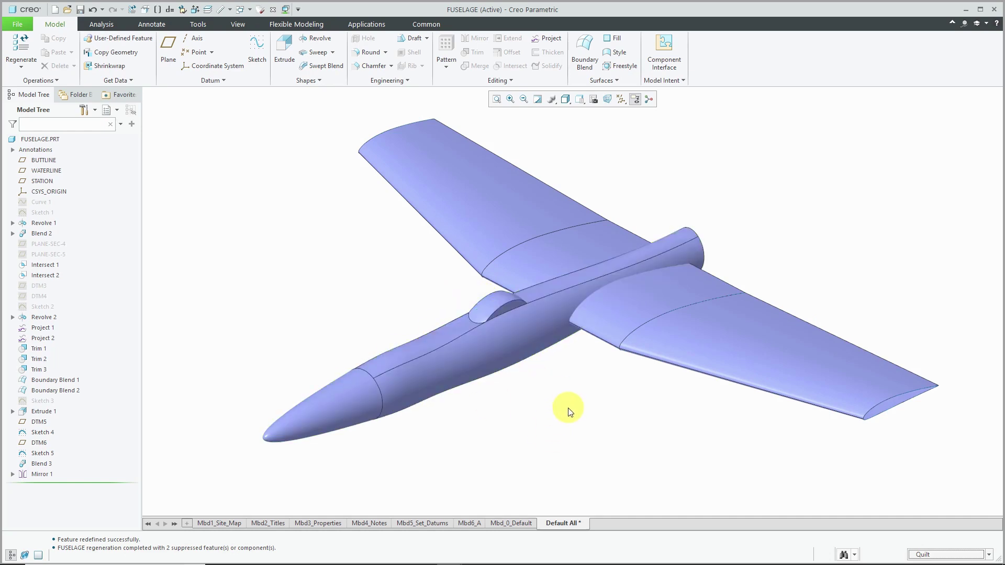
# Select the canopy quilt plus Boundary Blend 1 and Boundary Blend 2 together
pyautogui.scroll(5, 504, 325)
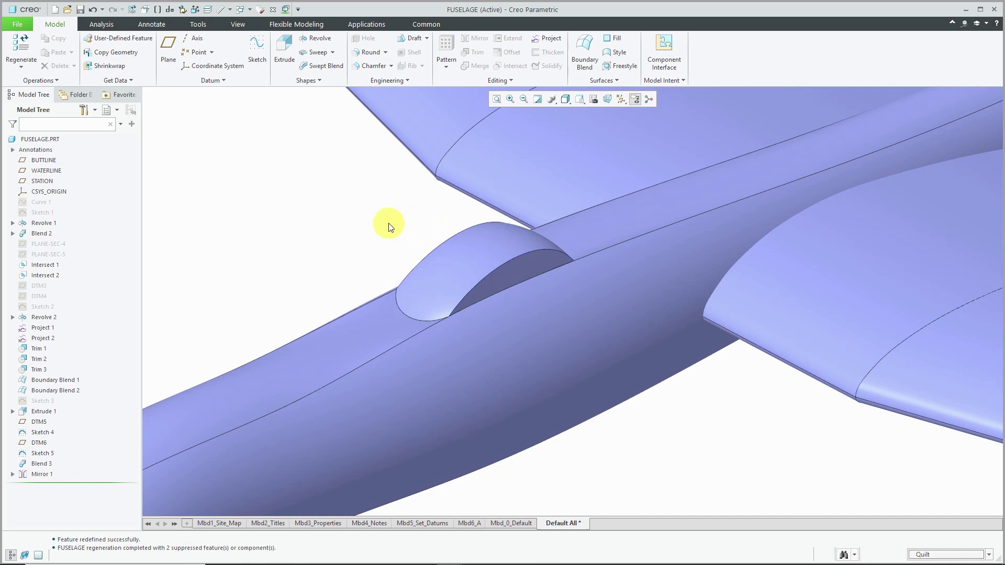
pyautogui.click(483, 243)
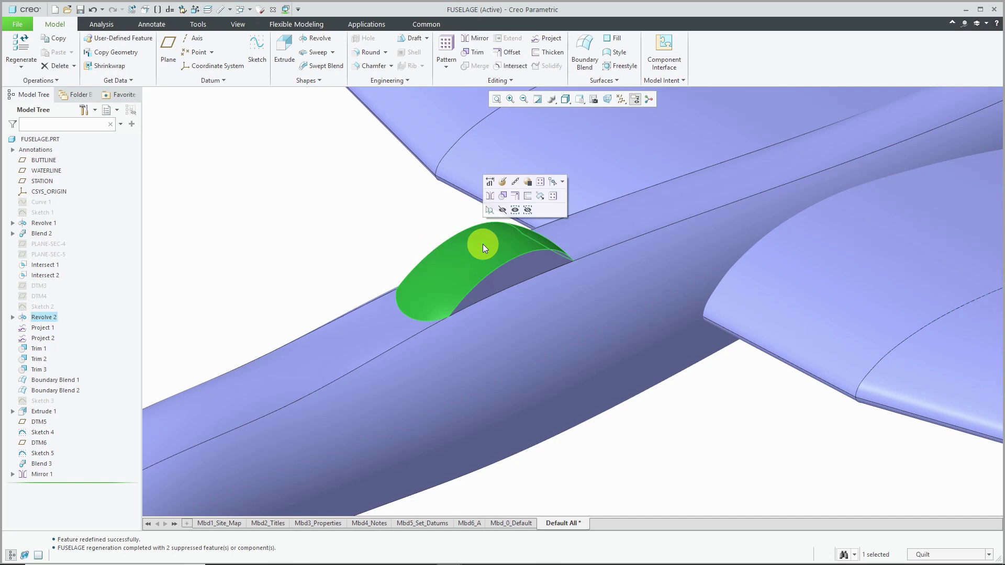
pyautogui.keyDown('ctrl'); pyautogui.click(519, 268); pyautogui.keyUp('ctrl')
pyautogui.moveTo(501, 242); pyautogui.dragTo(567, 263, button='middle')
pyautogui.keyDown('ctrl'); pyautogui.click(443, 272); pyautogui.keyUp('ctrl')
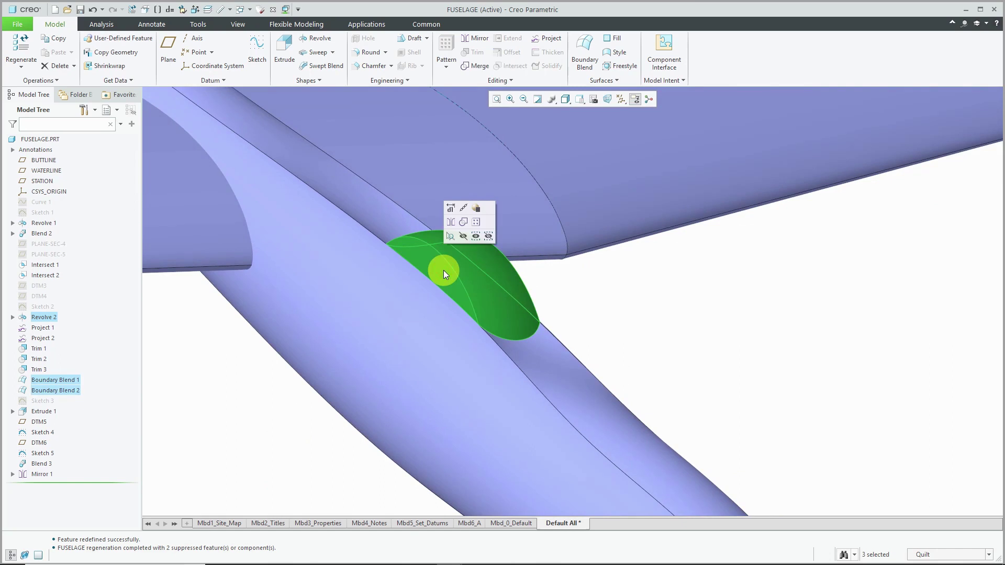
# Merge the three canopy quilts with Quilt:F17 at the top of the references as Merge 1
pyautogui.click(461, 224)
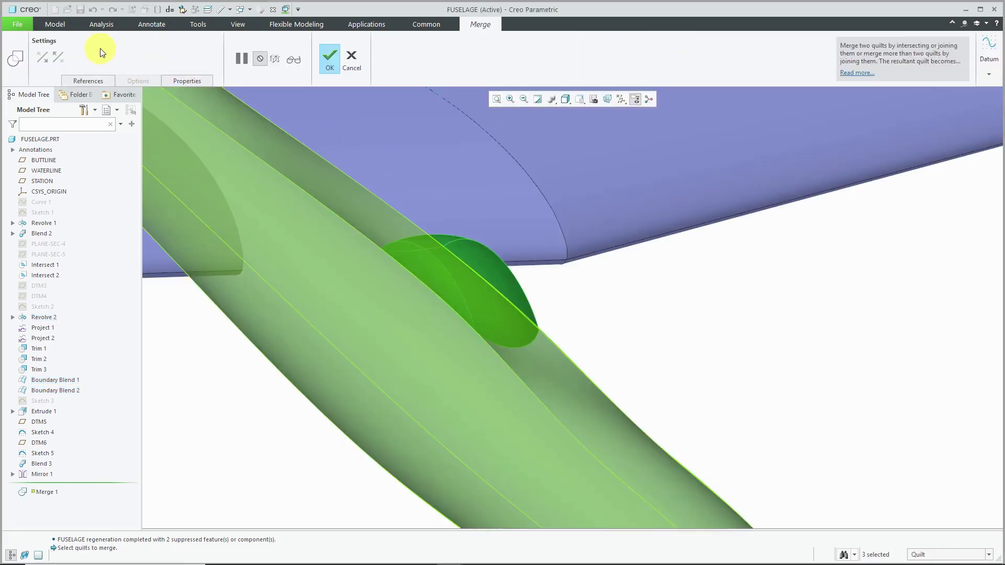
pyautogui.click(99, 82)
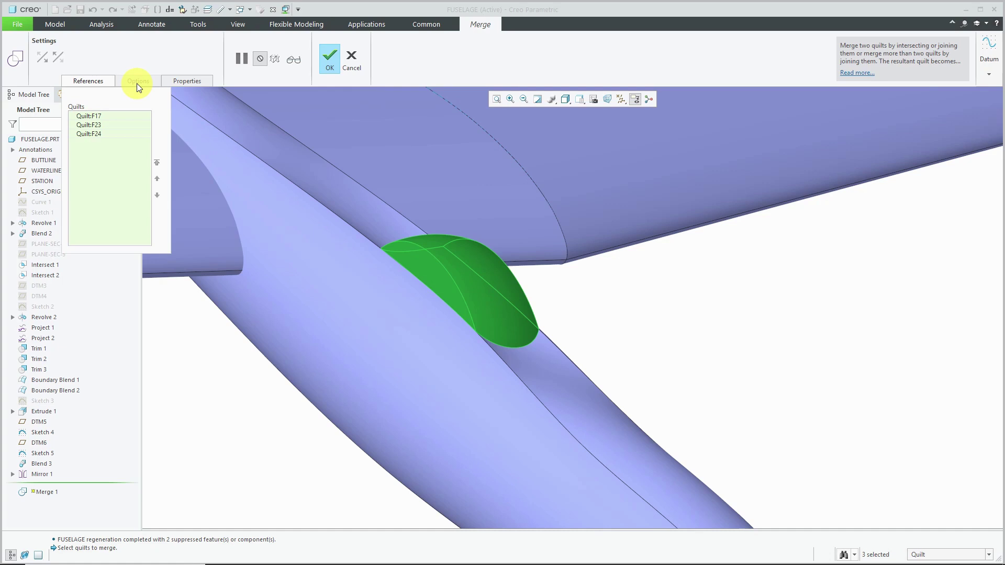
pyautogui.click(87, 116)
pyautogui.click(92, 127)
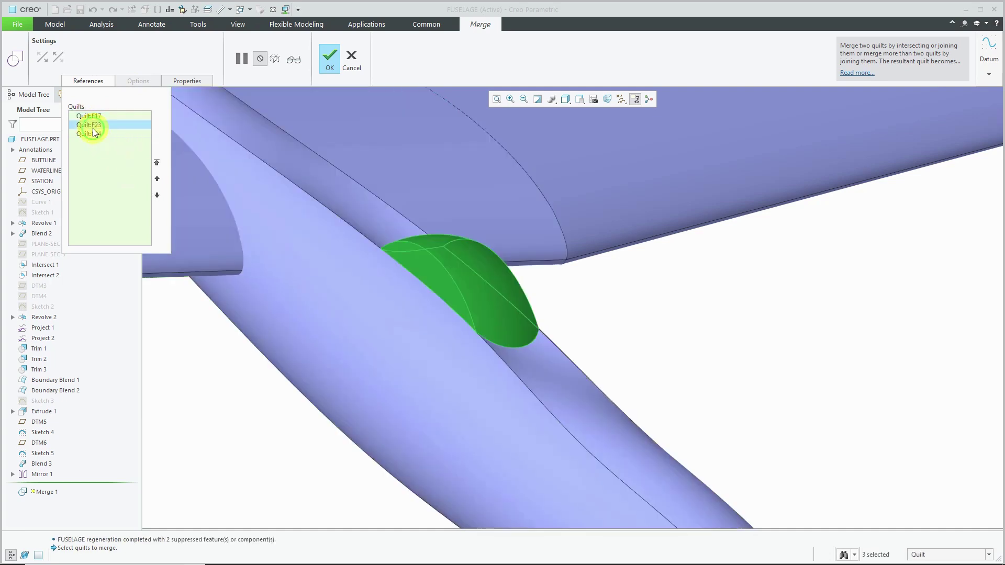
pyautogui.moveTo(596, 277); pyautogui.dragTo(377, 252, button='middle')
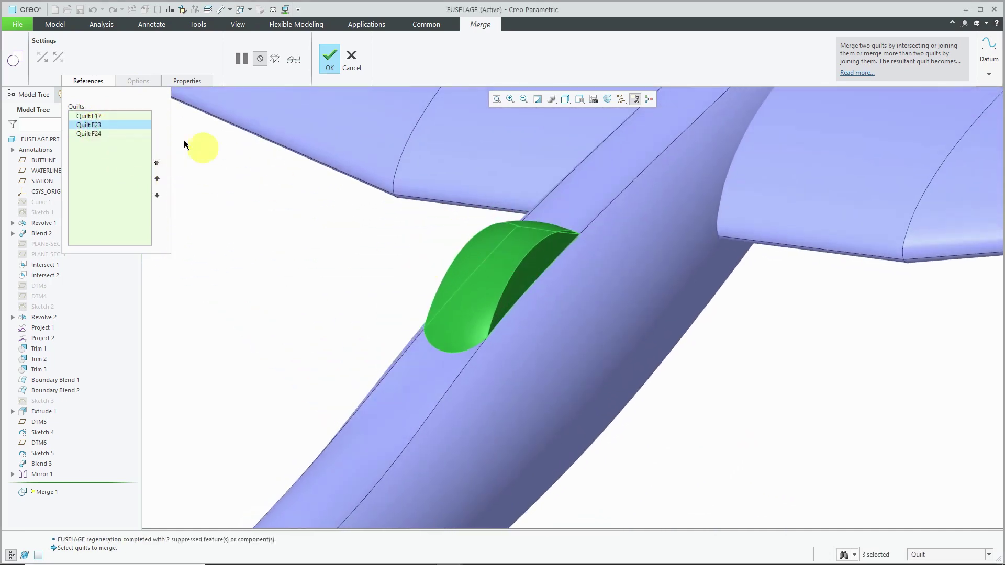
pyautogui.click(157, 179)
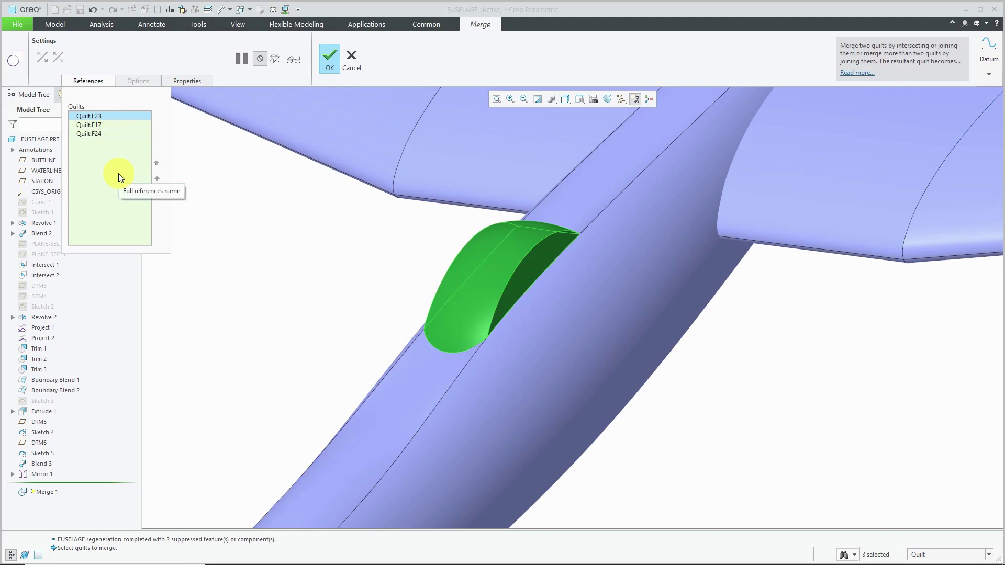
pyautogui.click(108, 125)
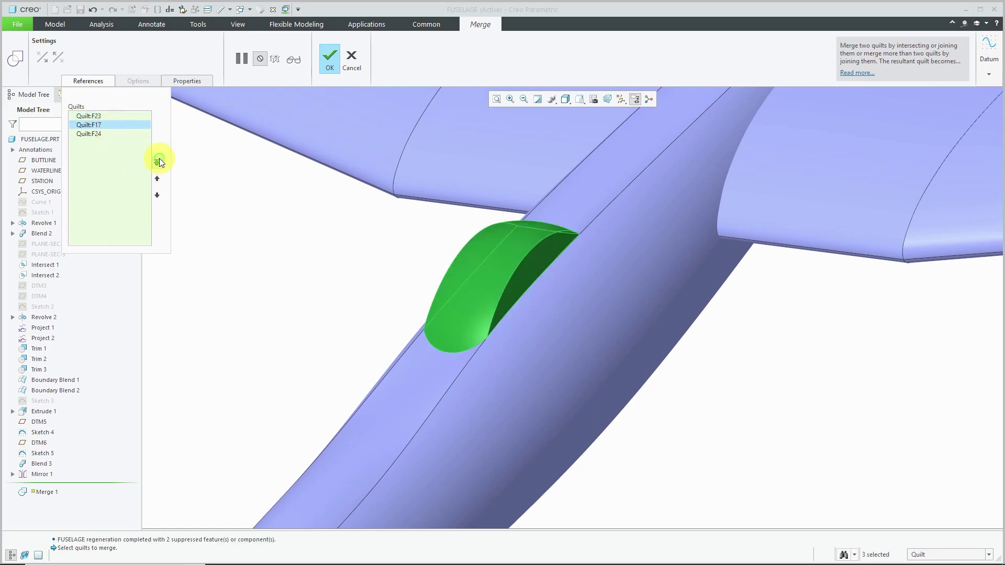
pyautogui.click(157, 179)
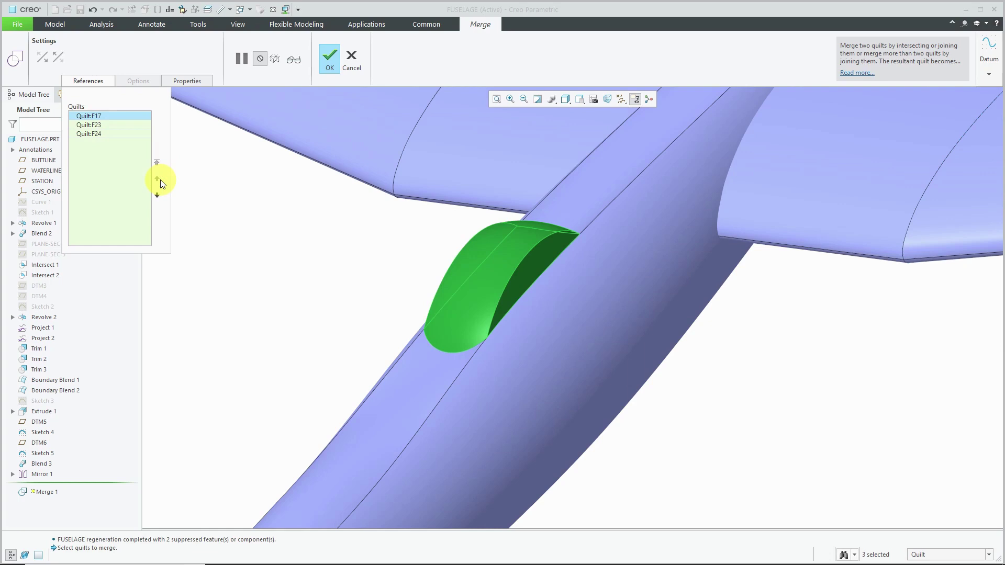
pyautogui.click(328, 59)
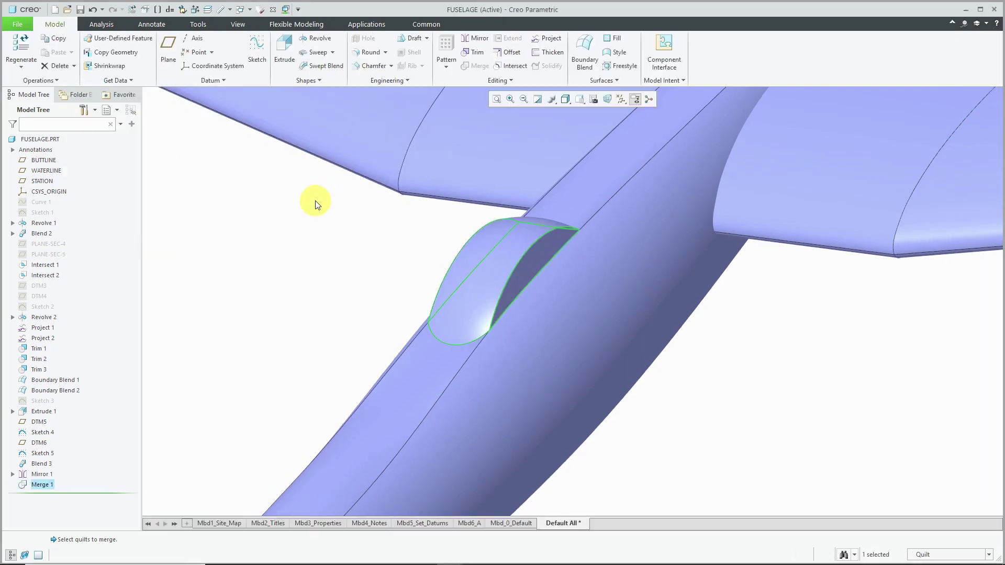
# Clear the selection, then select the wing quilt and the fuselage quilt together
pyautogui.click(315, 204)
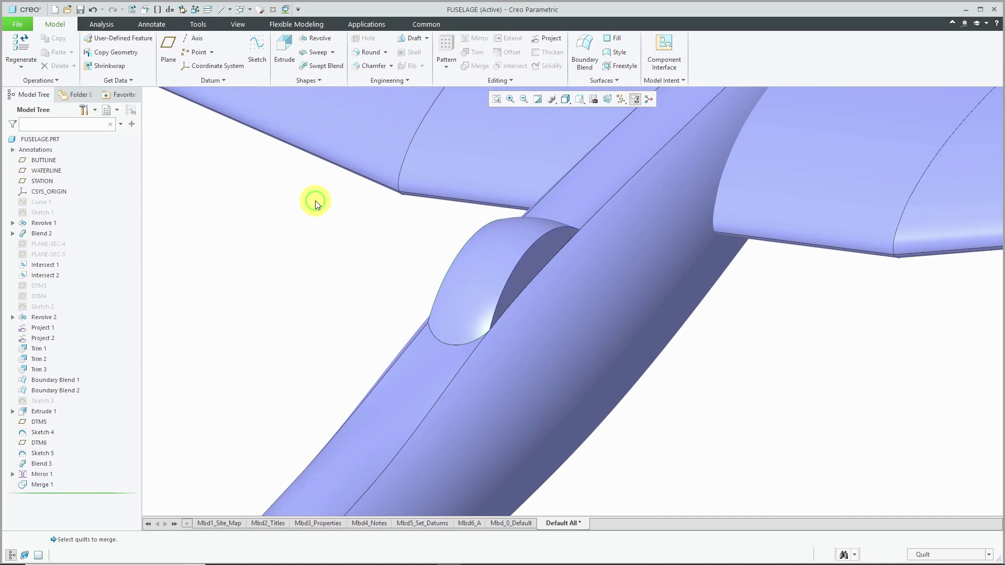
pyautogui.click(501, 240)
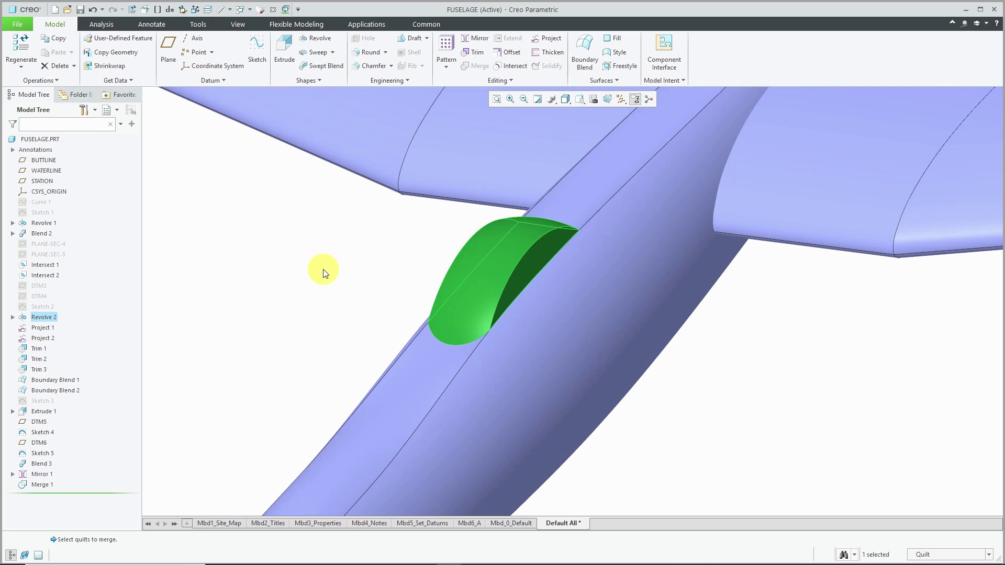
pyautogui.click(476, 153)
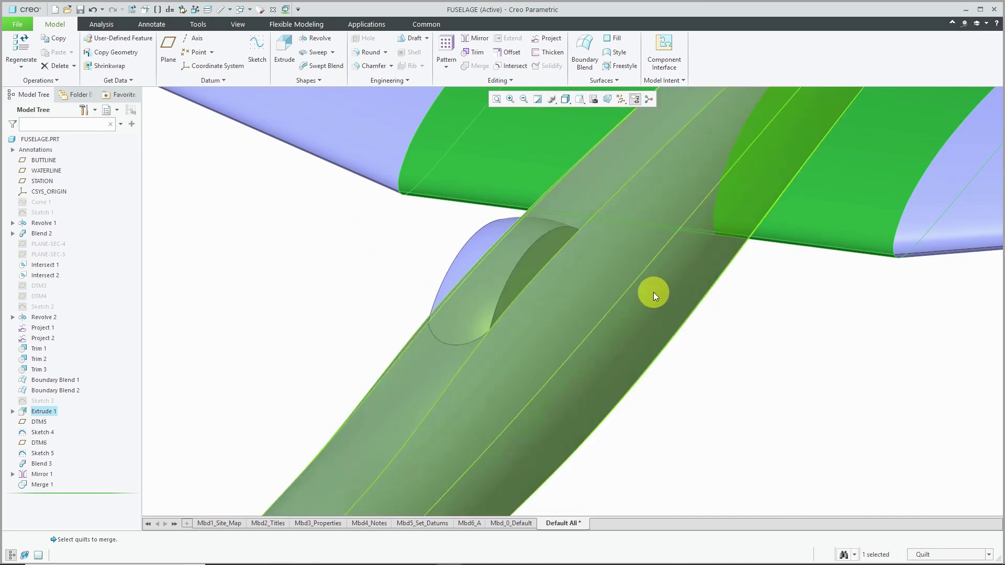
pyautogui.keyDown('ctrl'); pyautogui.click(652, 294); pyautogui.keyUp('ctrl')
pyautogui.scroll(5, 610, 308)
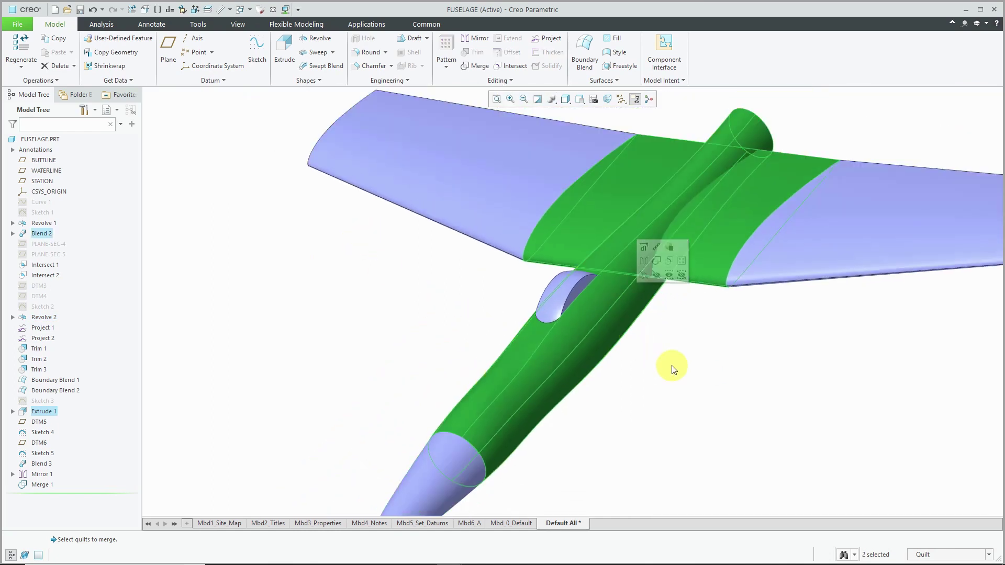
pyautogui.click(657, 264)
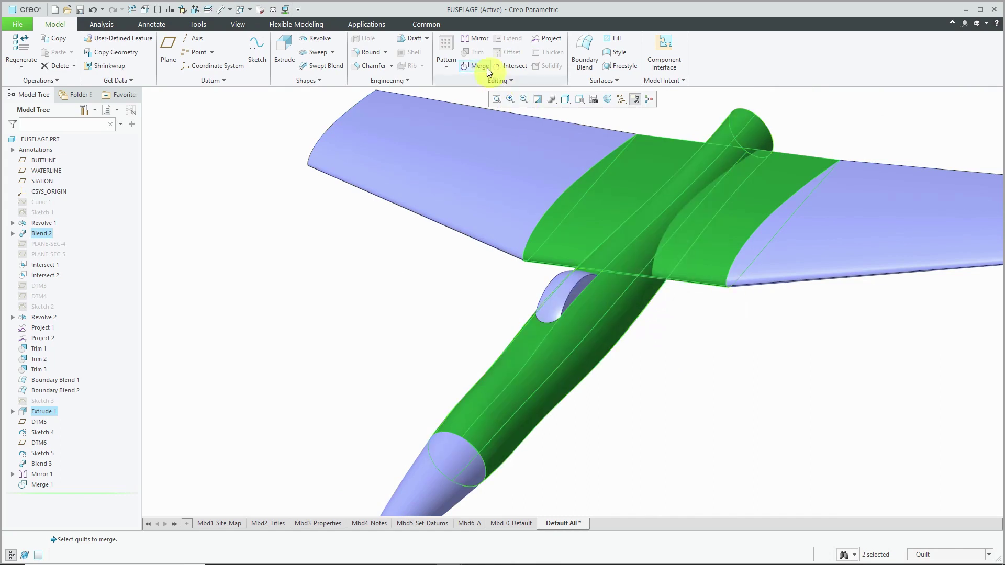
# Start the wing–fuselage merge, try Join, then set it back to Intersect and inspect the preview
pyautogui.click(477, 65)
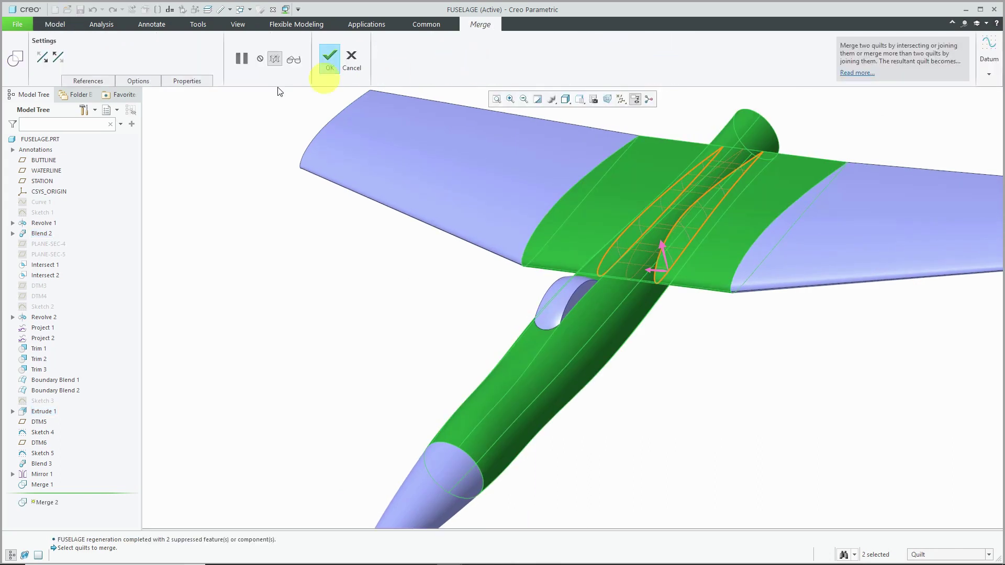
pyautogui.click(144, 81)
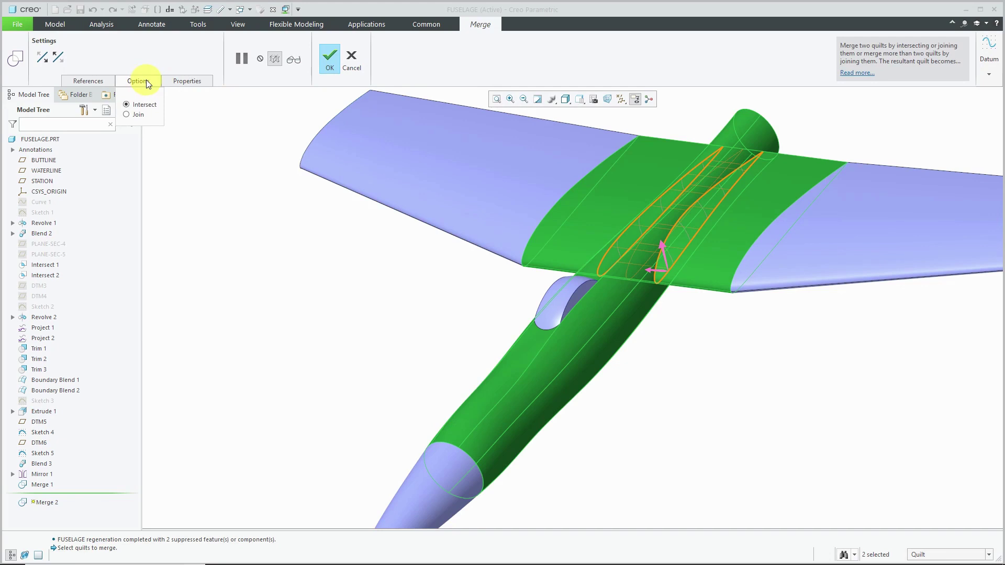
pyautogui.click(140, 114)
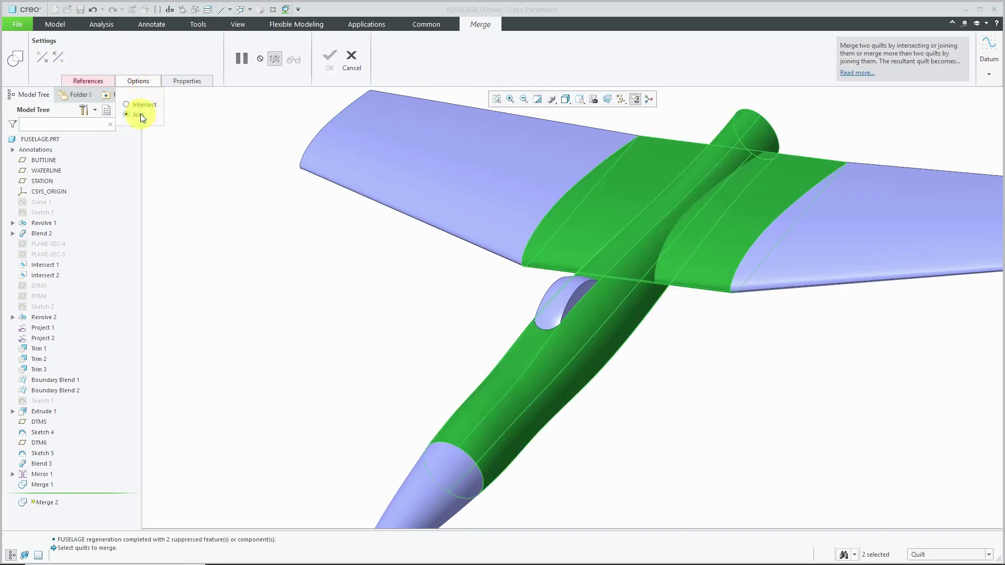
pyautogui.click(96, 82)
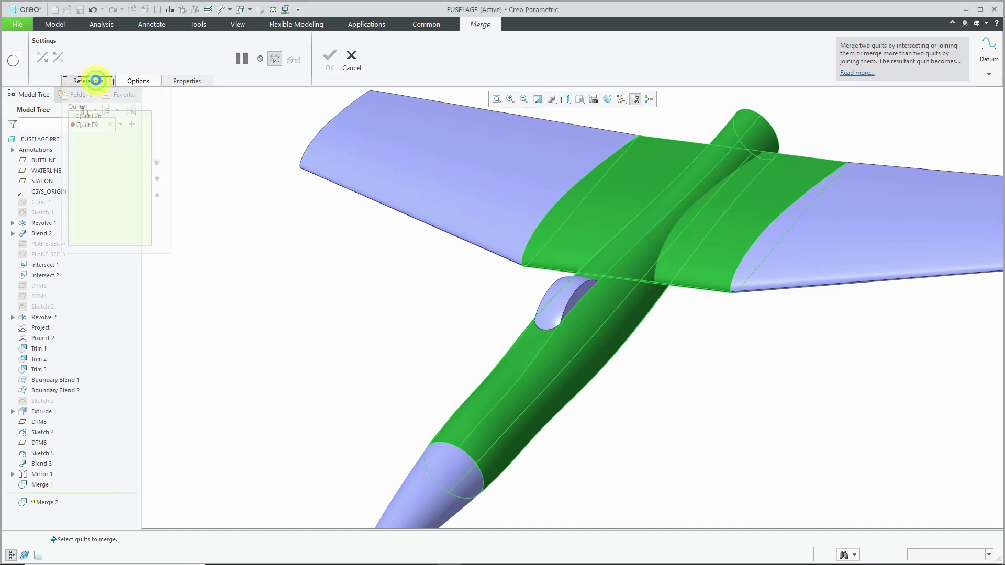
pyautogui.click(136, 80)
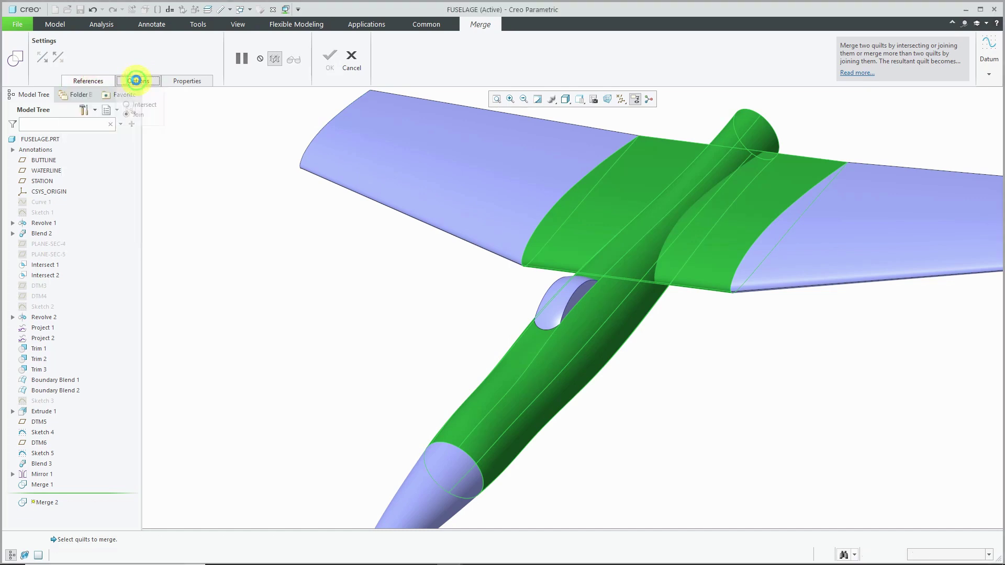
pyautogui.click(147, 105)
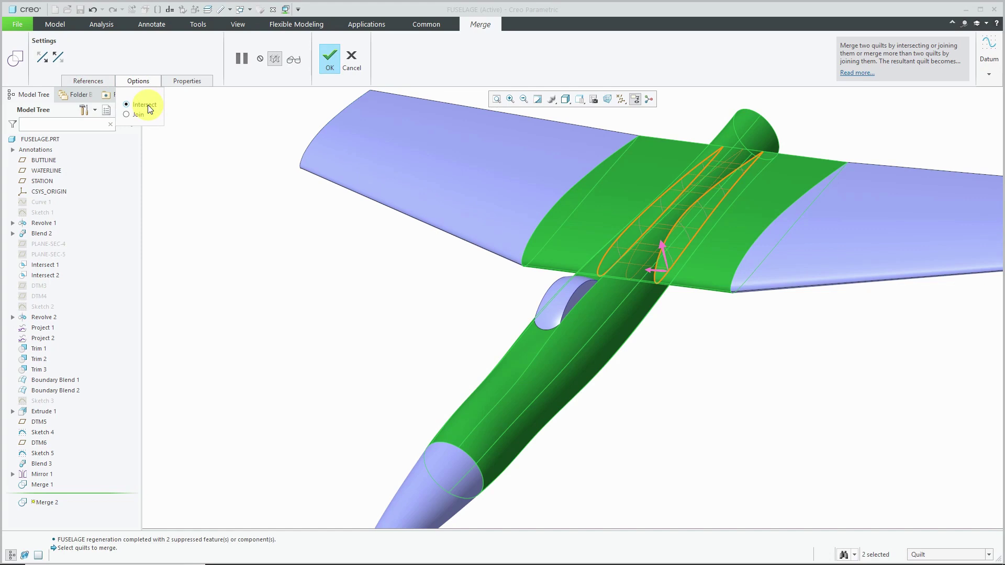
pyautogui.moveTo(710, 352)
pyautogui.mouseDown(button='middle')
pyautogui.moveTo(732, 348)
pyautogui.moveTo(734, 317)
pyautogui.moveTo(704, 272)
pyautogui.mouseUp(button='middle')
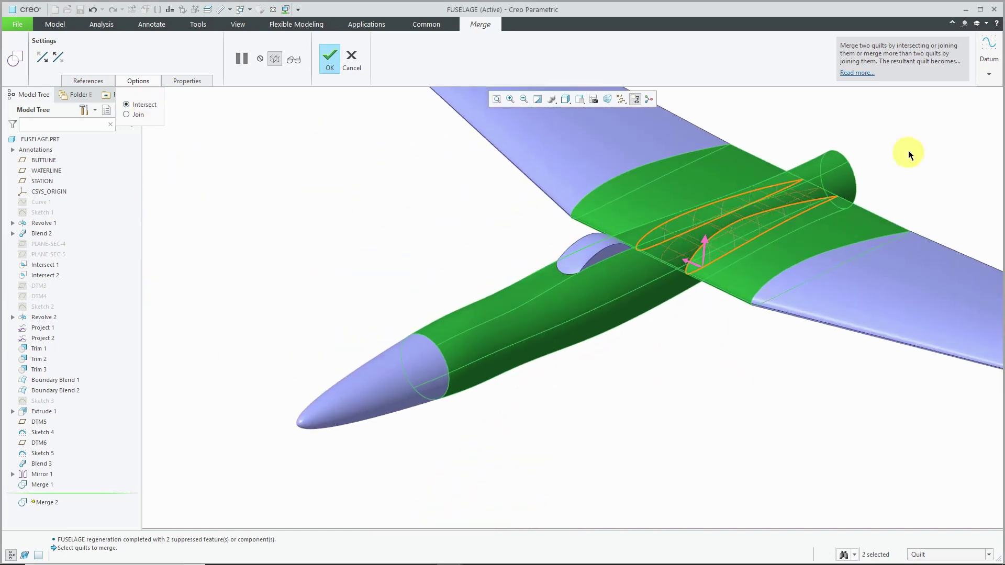
pyautogui.scroll(3, 884, 142)
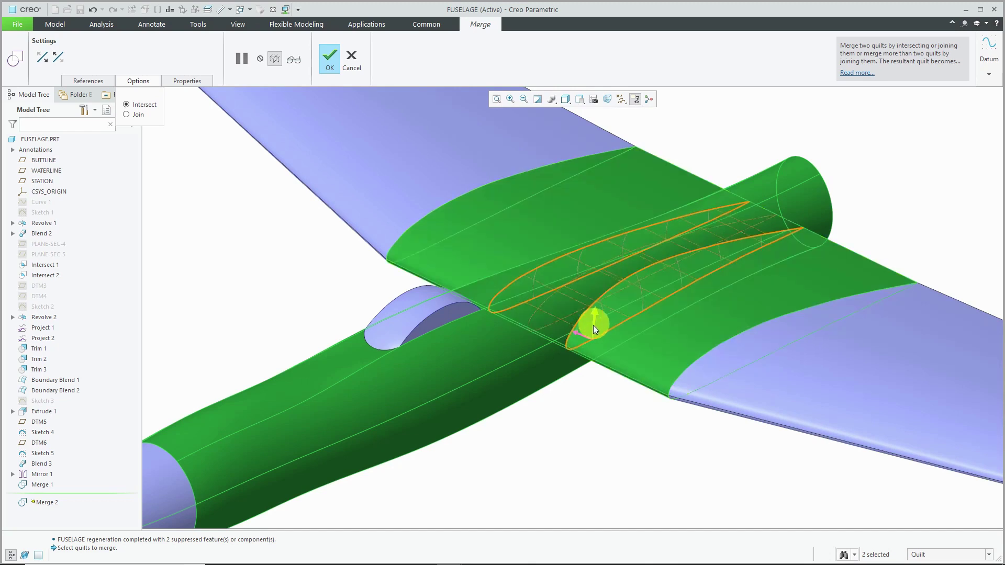
# Flip the kept sides of the wing and fuselage quilts in the merge preview
pyautogui.click(50, 61)
pyautogui.click(577, 333)
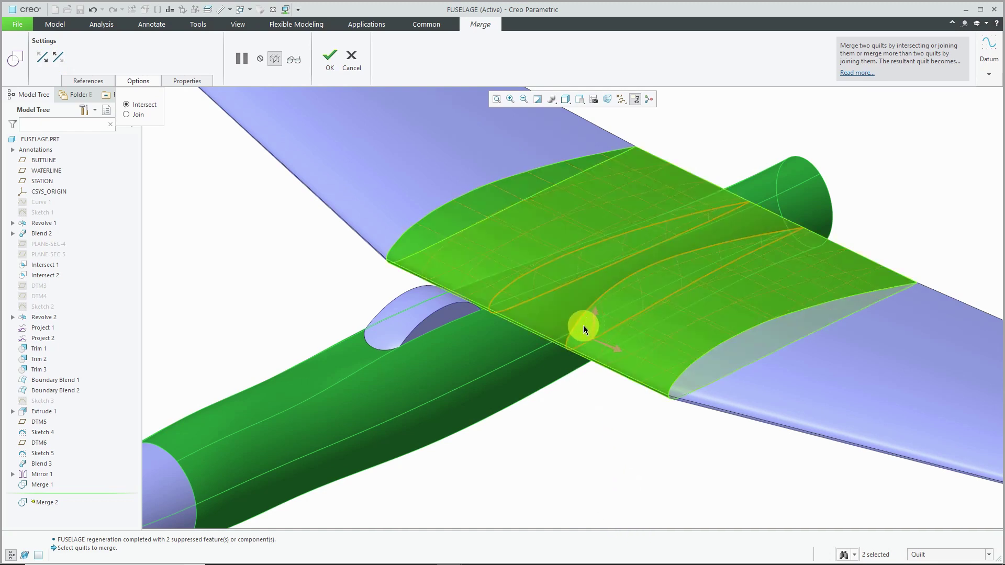
pyautogui.click(595, 313)
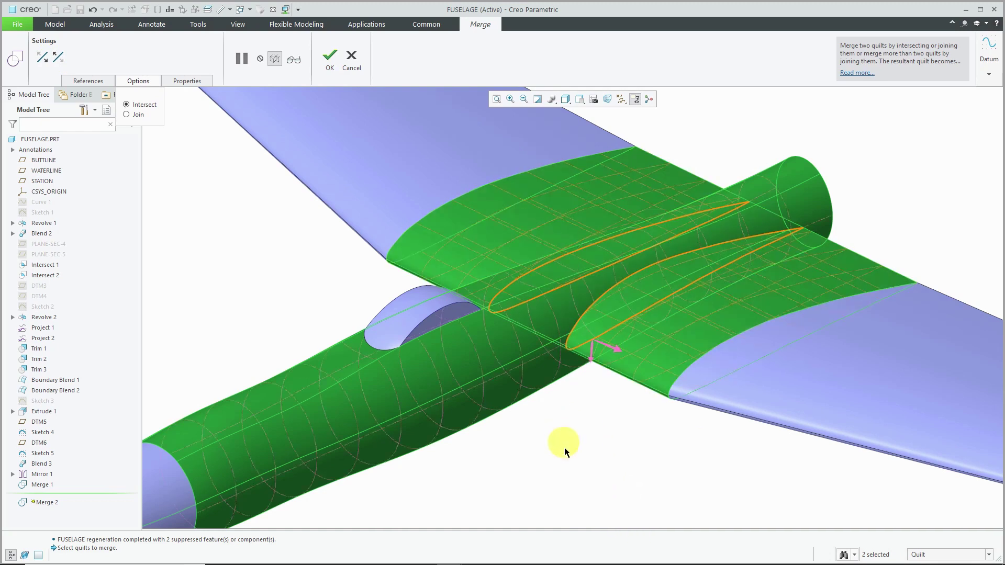
# Switch the display style to No Hidden and complete the intersect merge as Merge 2
pyautogui.scroll(-3, 570, 460)
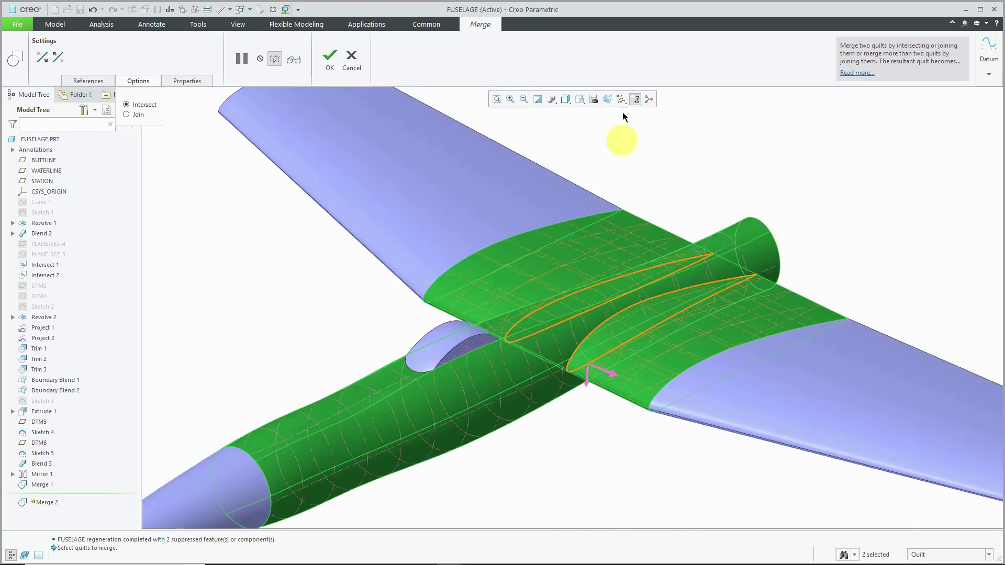
pyautogui.click(569, 101)
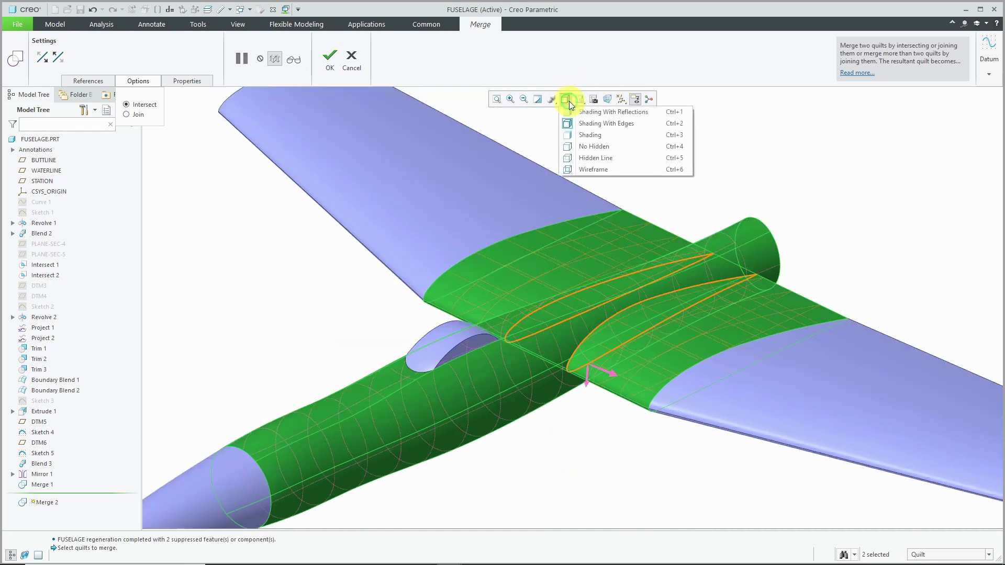
pyautogui.click(595, 145)
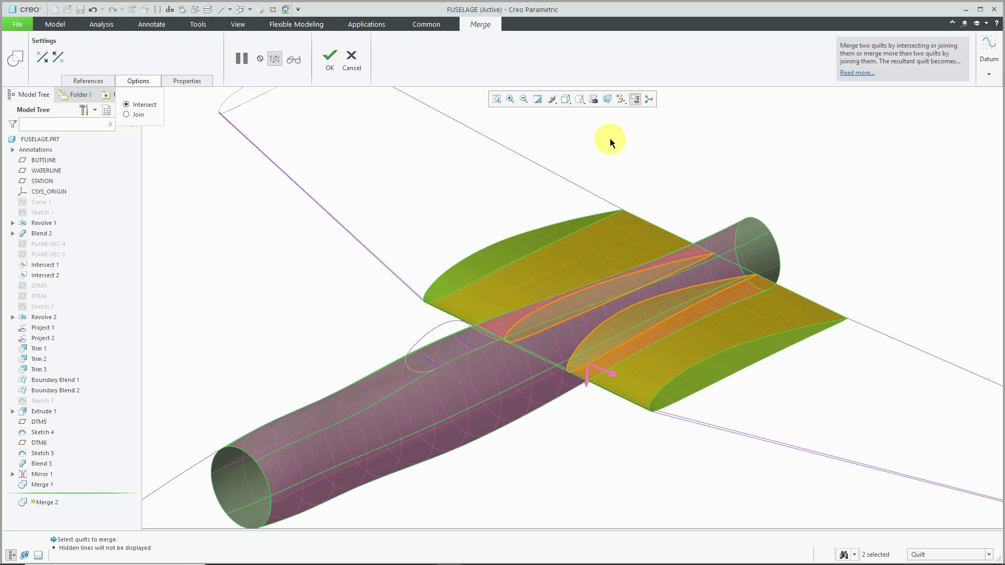
pyautogui.click(329, 57)
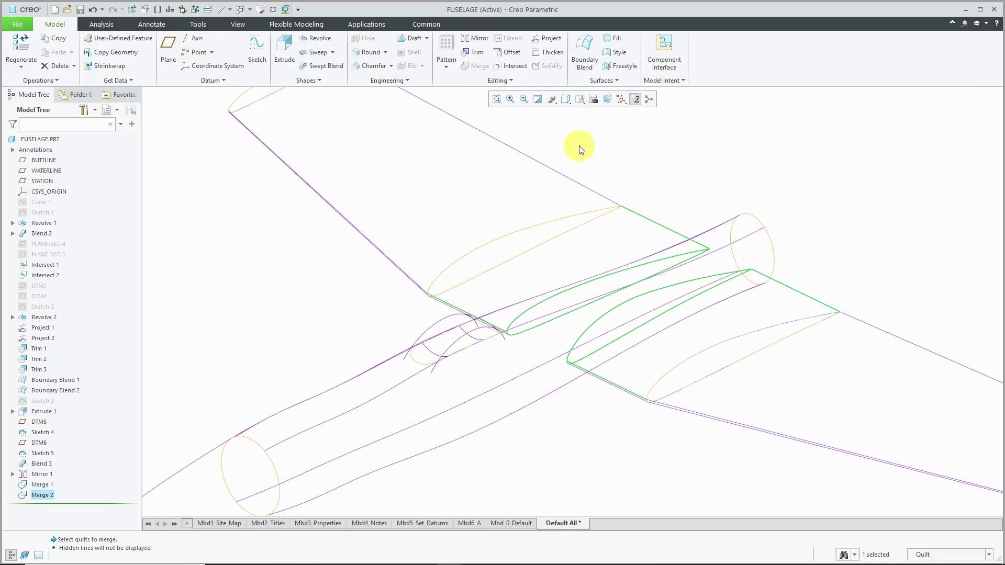
# Return the display to Shading With Edges and clear the selection
pyautogui.click(565, 99)
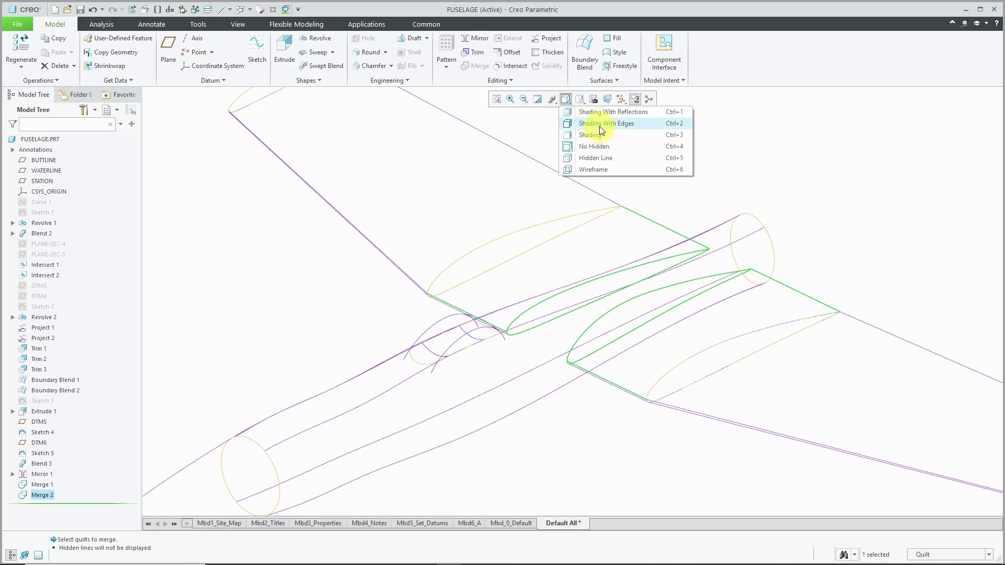
pyautogui.click(599, 126)
pyautogui.click(630, 179)
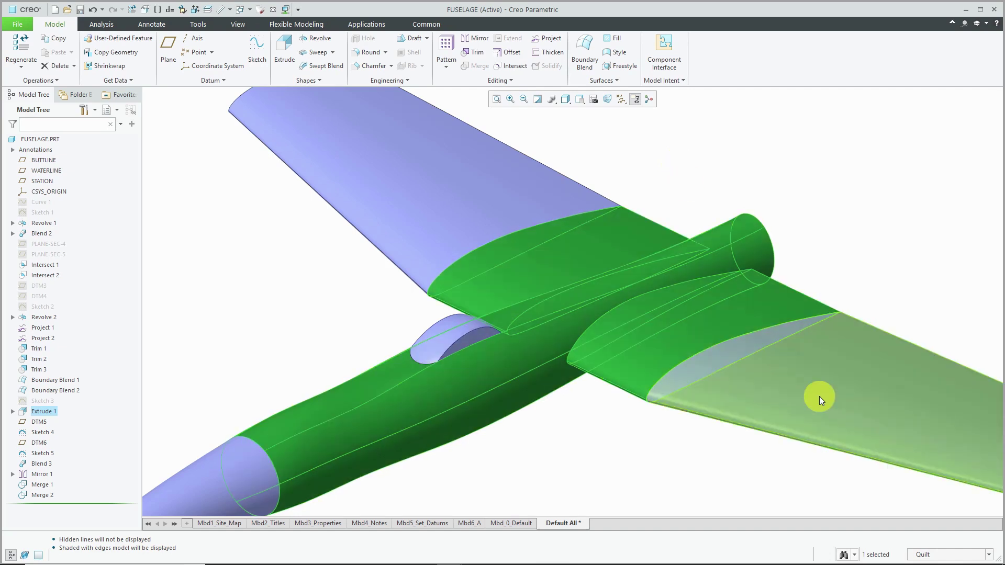
# Merge the right and left outer wing panels and the nose cone surface
pyautogui.keyDown('ctrl'); pyautogui.click(818, 396); pyautogui.keyUp('ctrl')
pyautogui.keyDown('ctrl'); pyautogui.click(477, 178); pyautogui.keyUp('ctrl')
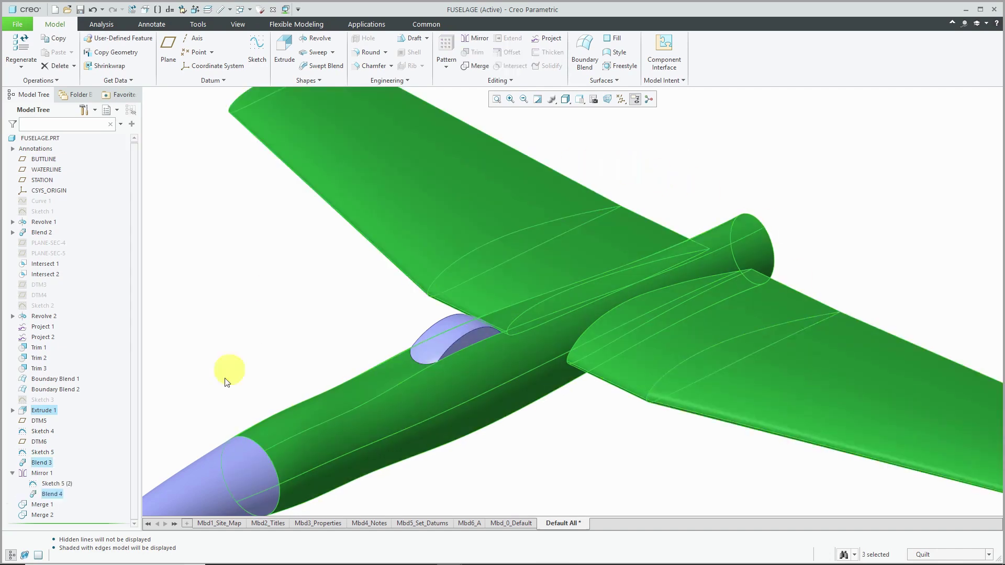
pyautogui.keyDown('ctrl'); pyautogui.click(202, 478); pyautogui.keyUp('ctrl')
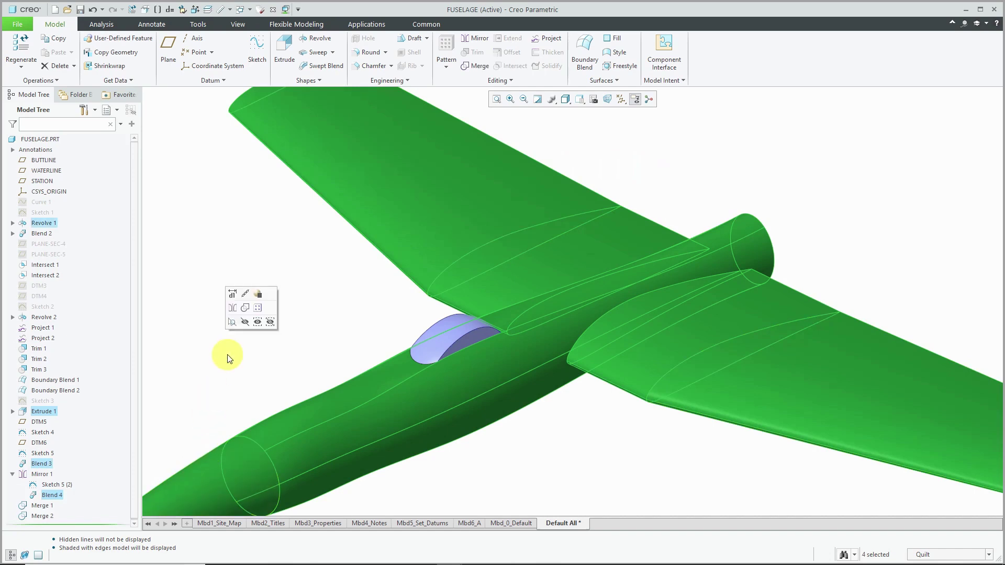
pyautogui.click(245, 308)
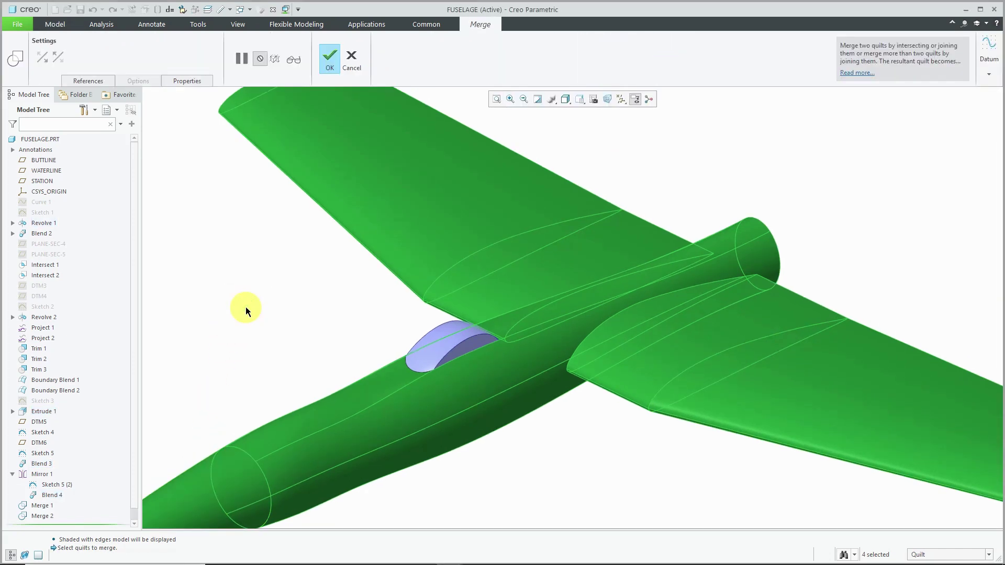
pyautogui.click(331, 59)
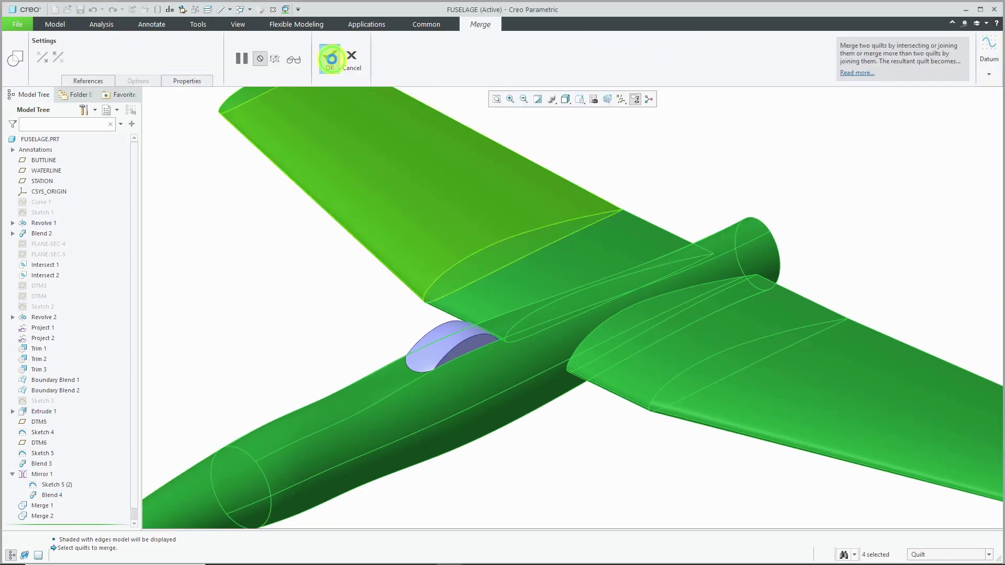
# Complete Merge 3 and zoom out to view the whole aircraft
pyautogui.click(387, 243)
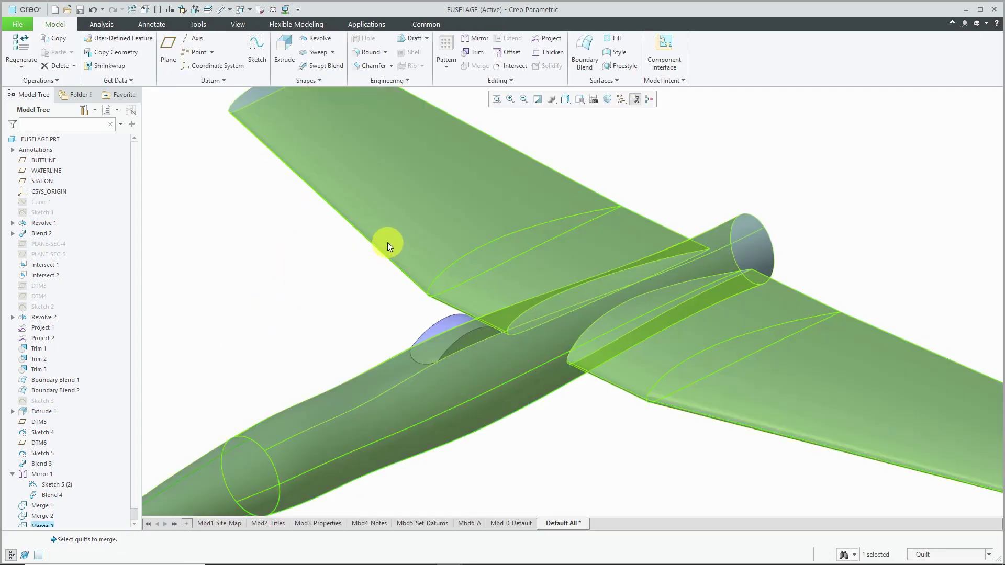
pyautogui.scroll(-5, 387, 243)
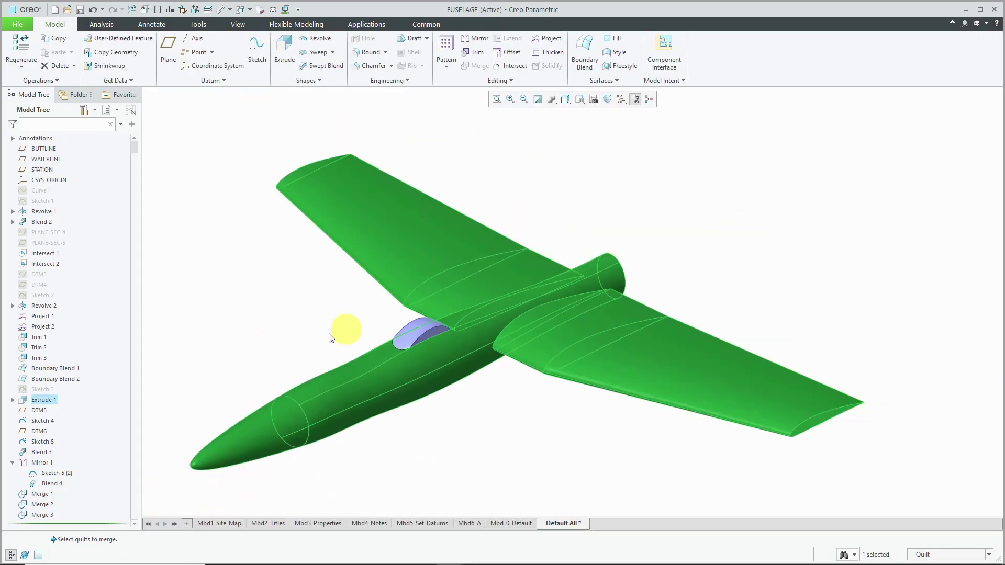